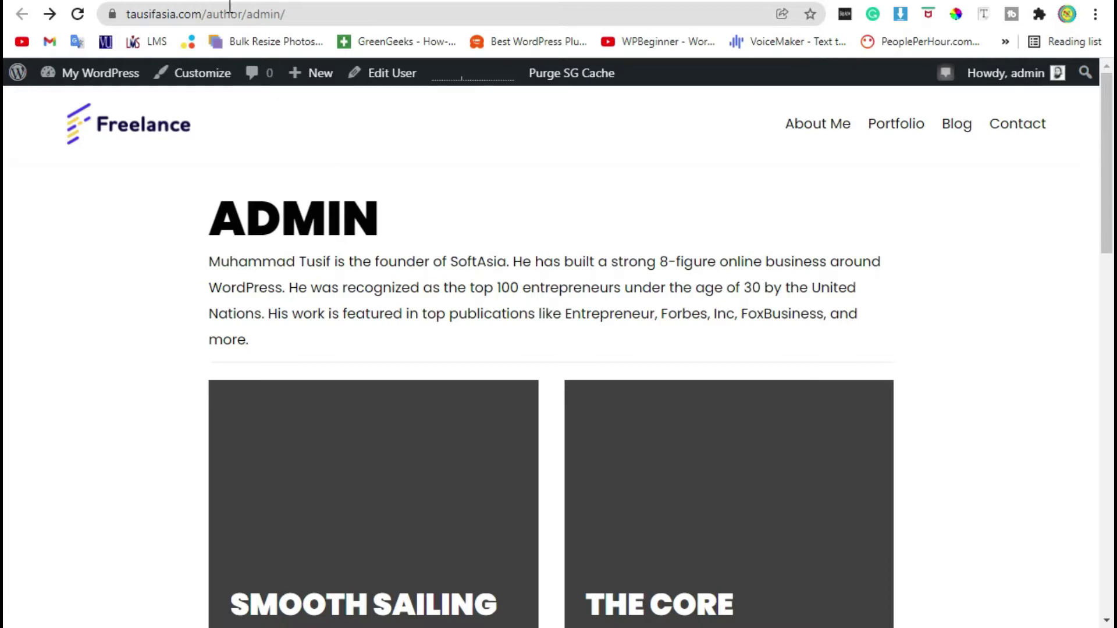
- Highlight the admin slug in the address bar, then go to Dashboard and Plugins > Add New
{"action": "left_click_drag", "start_coordinate": [246, 14], "coordinate": [324, 15]}
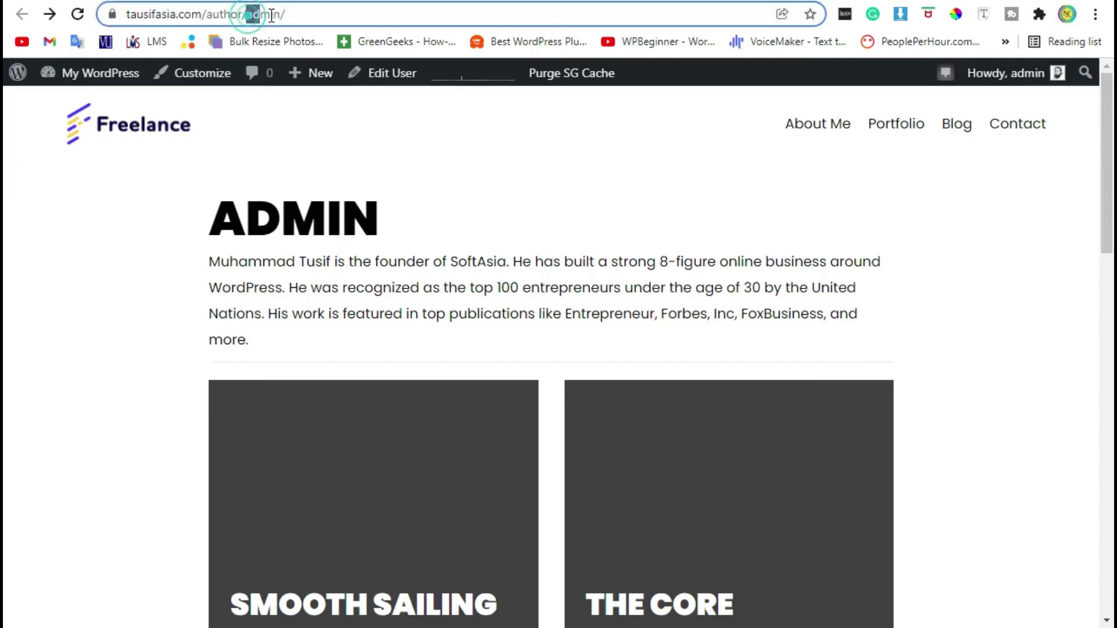
{"action": "left_click", "coordinate": [177, 319]}
{"action": "scroll", "coordinate": [177, 320], "scroll_direction": "down", "scroll_amount": 4}
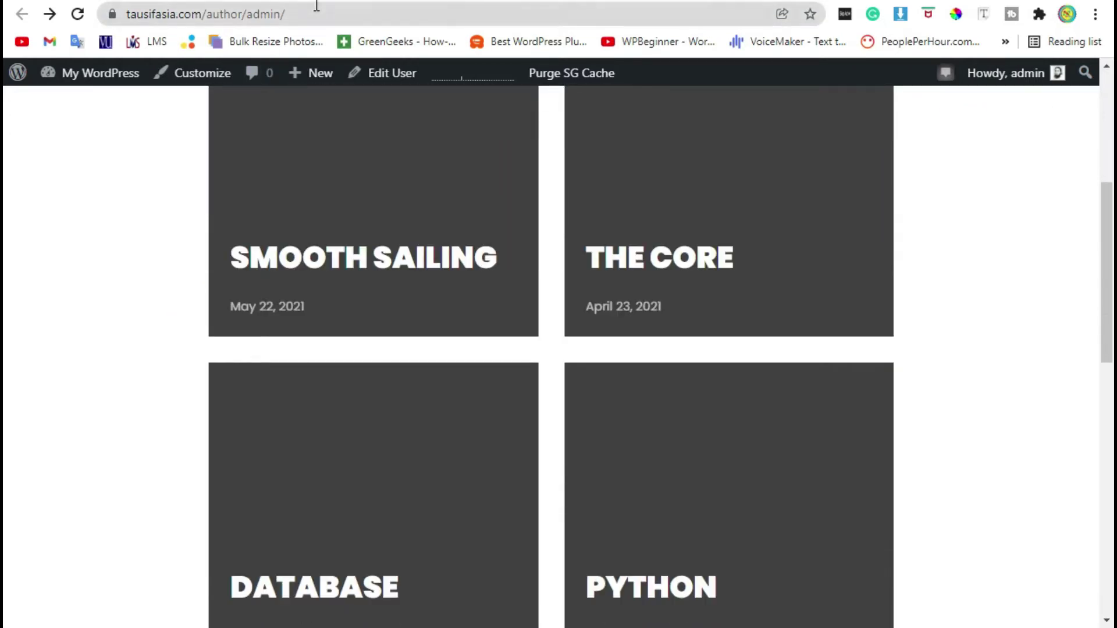
{"action": "left_click_drag", "start_coordinate": [324, 14], "coordinate": [241, 14]}
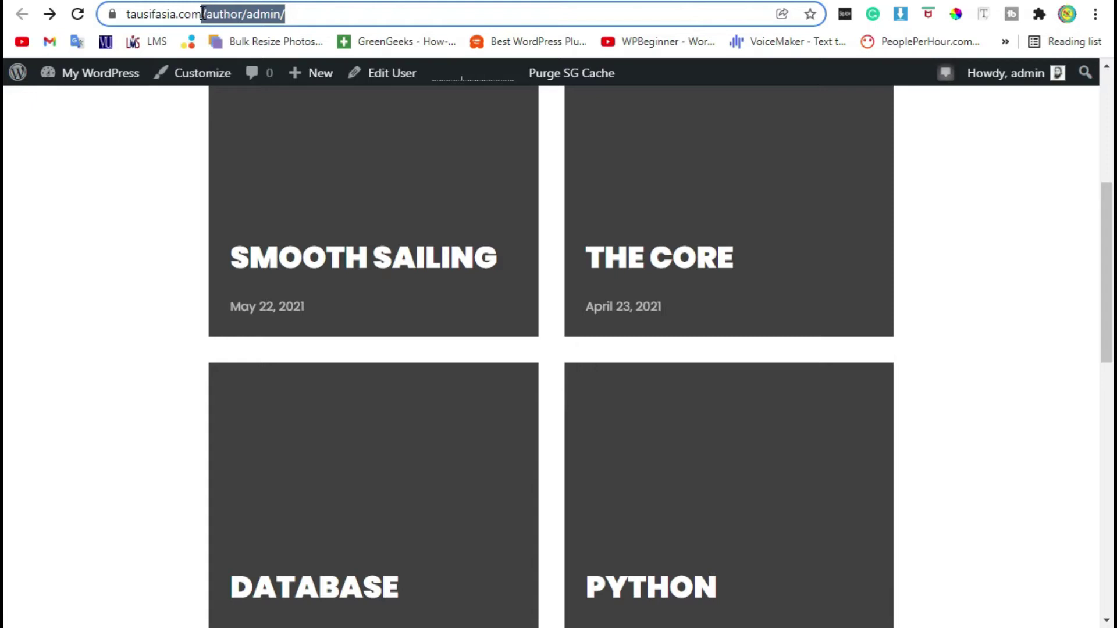
{"action": "left_click", "coordinate": [146, 322]}
{"action": "scroll", "coordinate": [146, 322], "scroll_direction": "down", "scroll_amount": 2}
{"action": "scroll", "coordinate": [145, 326], "scroll_direction": "down", "scroll_amount": 2}
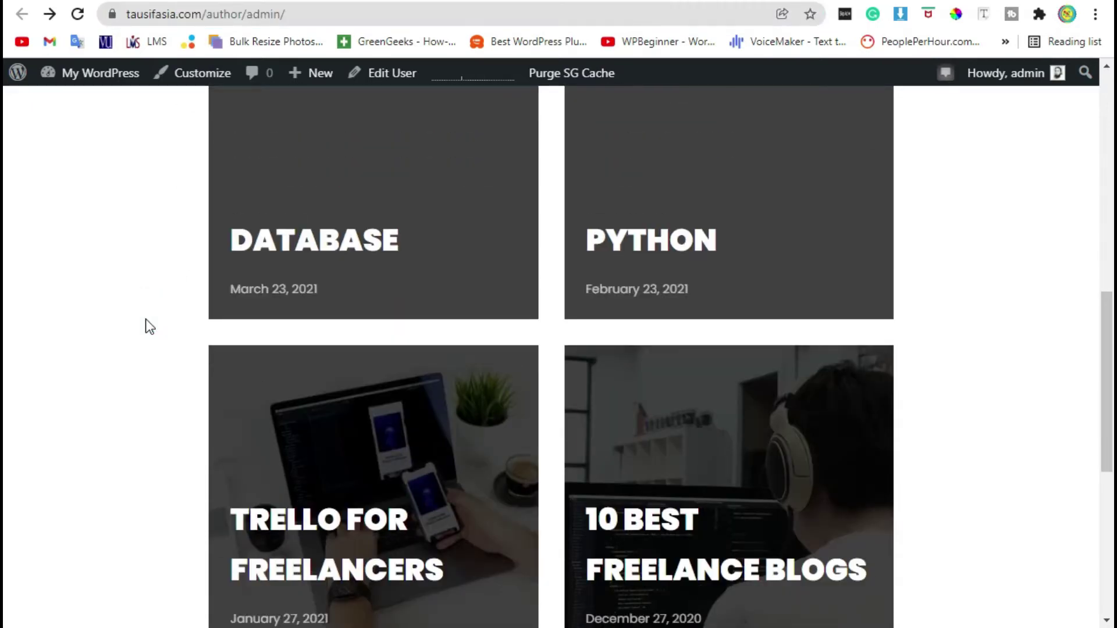
{"action": "scroll", "coordinate": [146, 321], "scroll_direction": "down", "scroll_amount": 1}
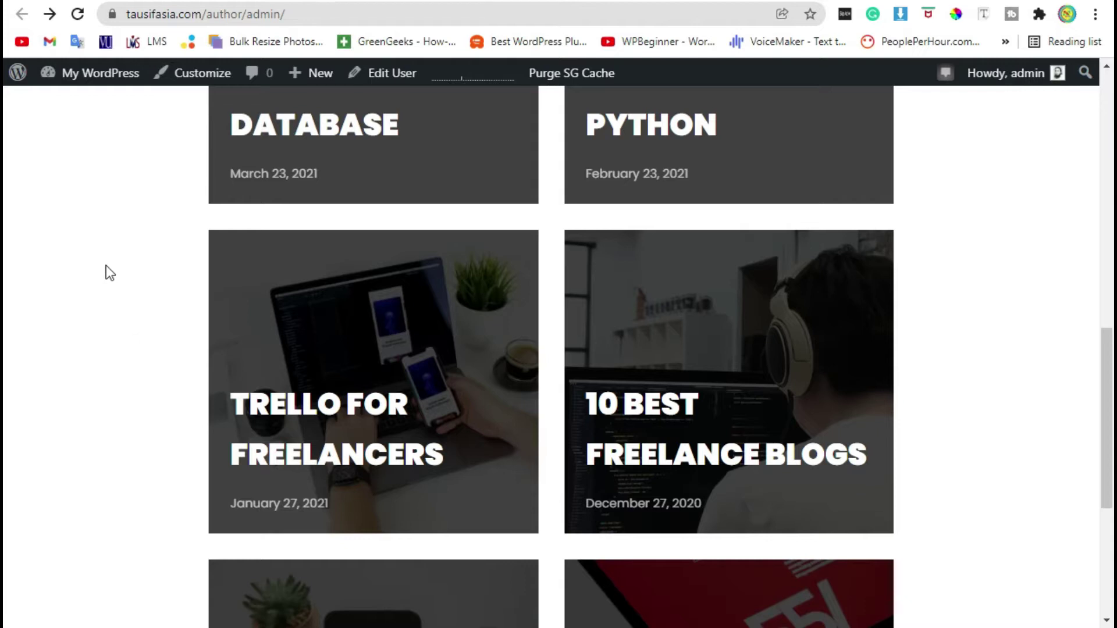
{"action": "mouse_move", "coordinate": [99, 72]}
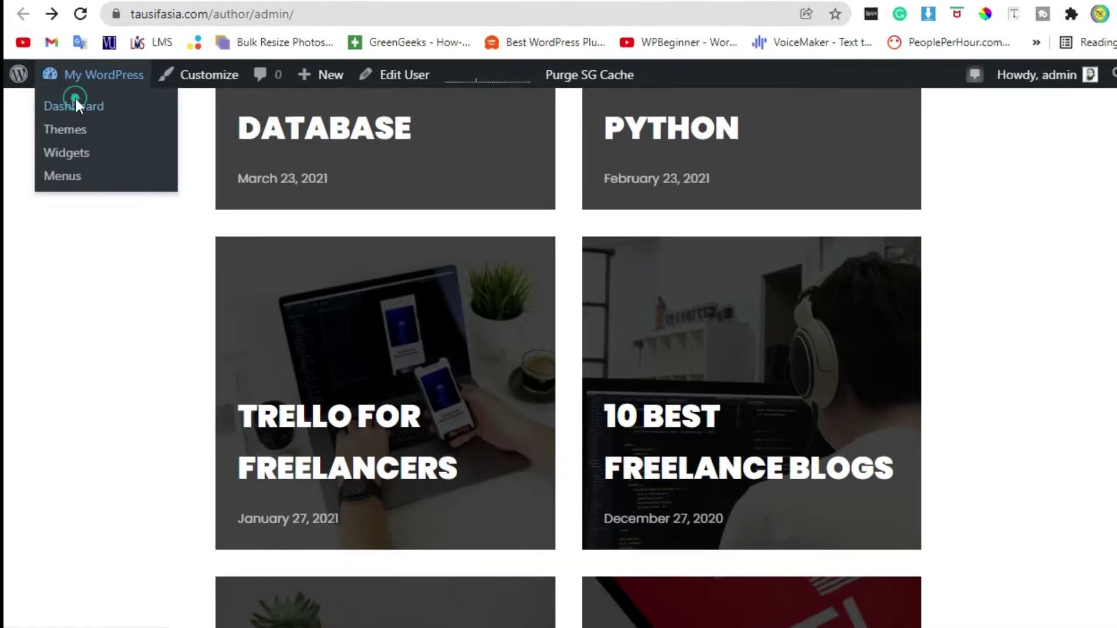
{"action": "left_click", "coordinate": [74, 101]}
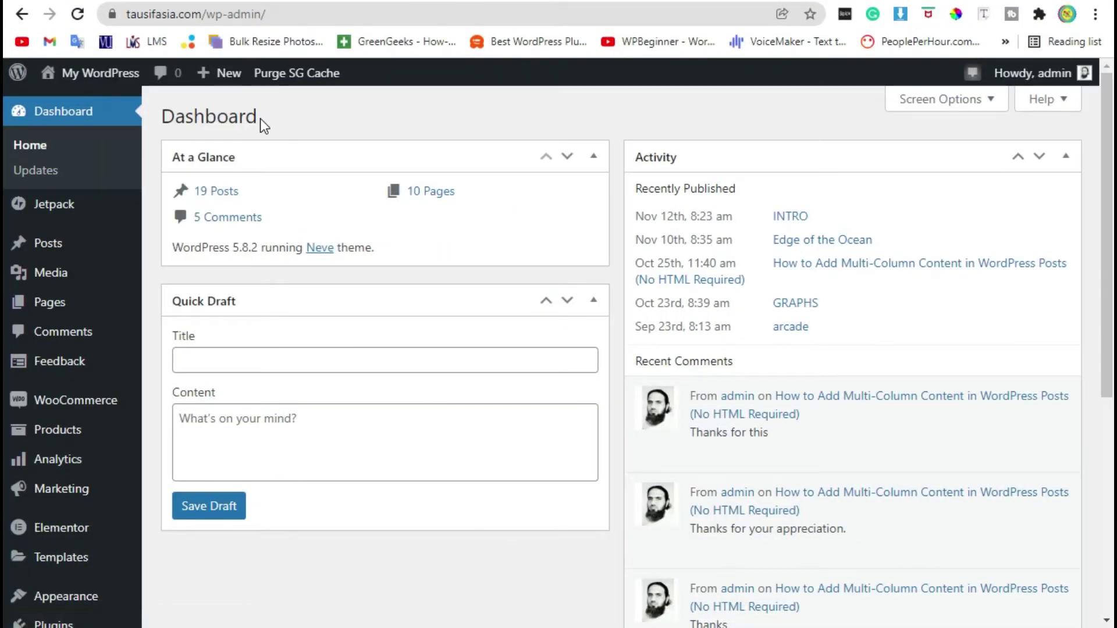
{"action": "scroll", "coordinate": [260, 123], "scroll_direction": "down", "scroll_amount": 4}
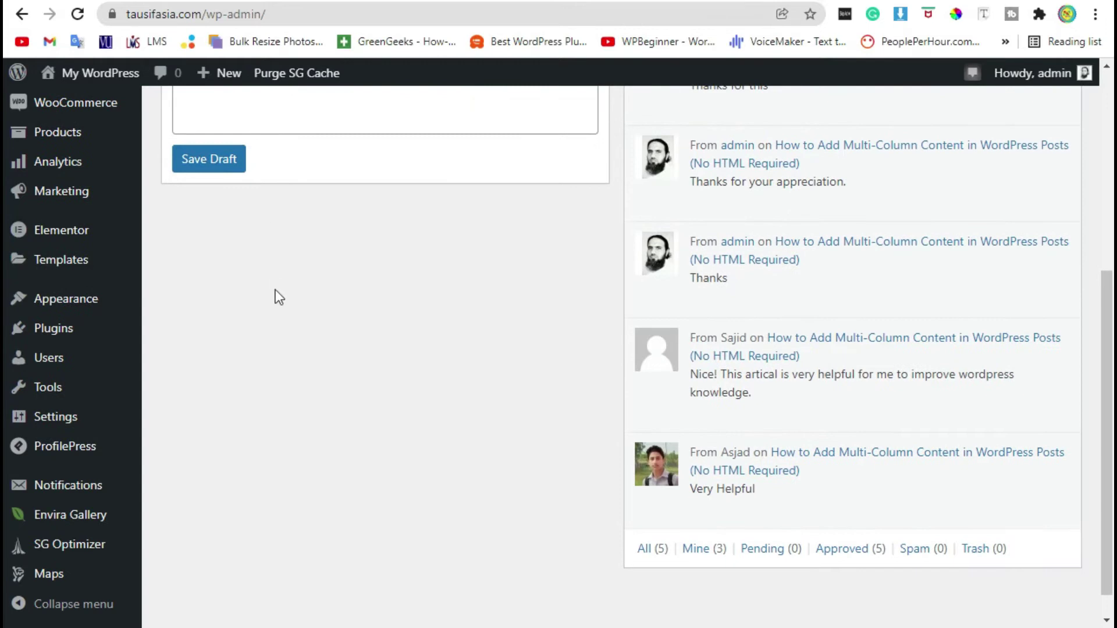
{"action": "mouse_move", "coordinate": [53, 328]}
{"action": "left_click", "coordinate": [192, 359]}
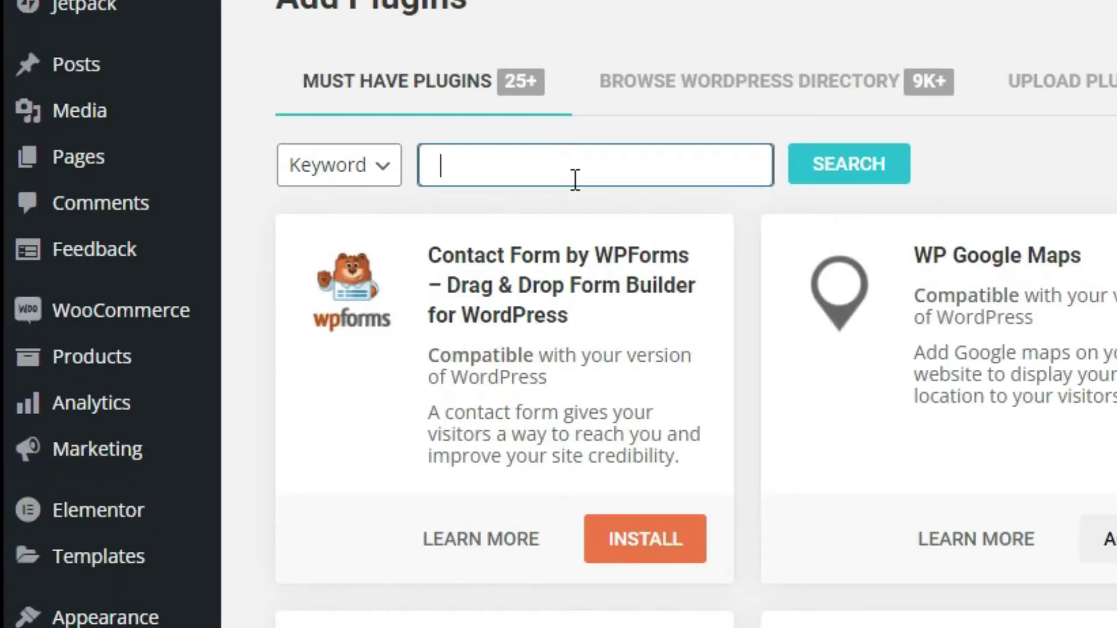
- Search for 'edit author slug', then install and activate the Edit Author Slug plugin
{"action": "left_click", "coordinate": [576, 178]}
{"action": "type", "text": "edi"}
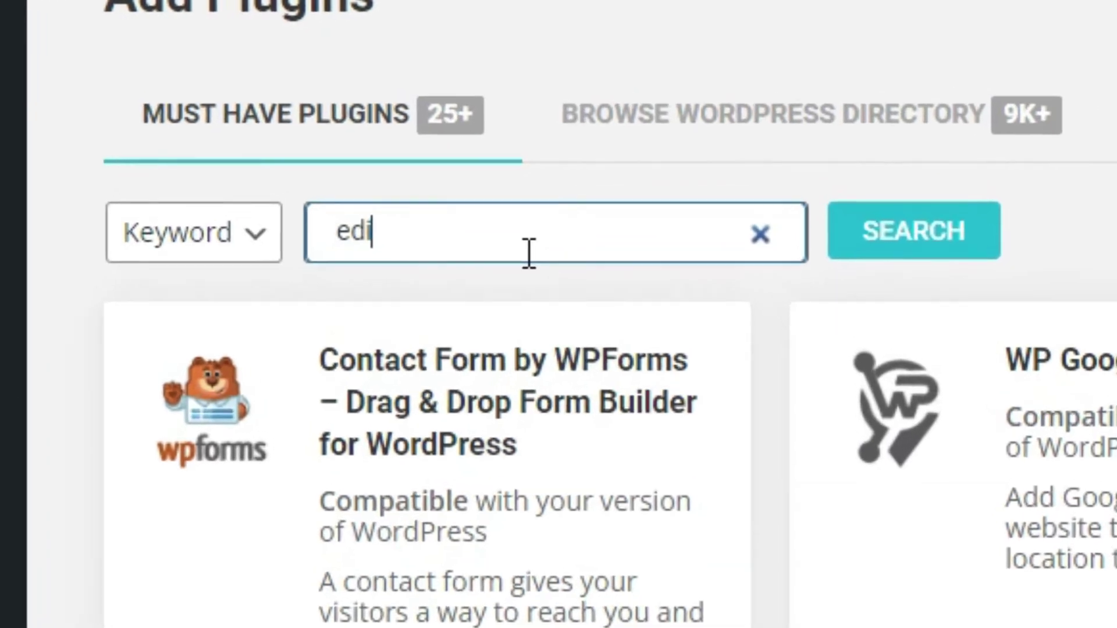
{"action": "type", "text": "t"}
{"action": "type", "text": " author sl"}
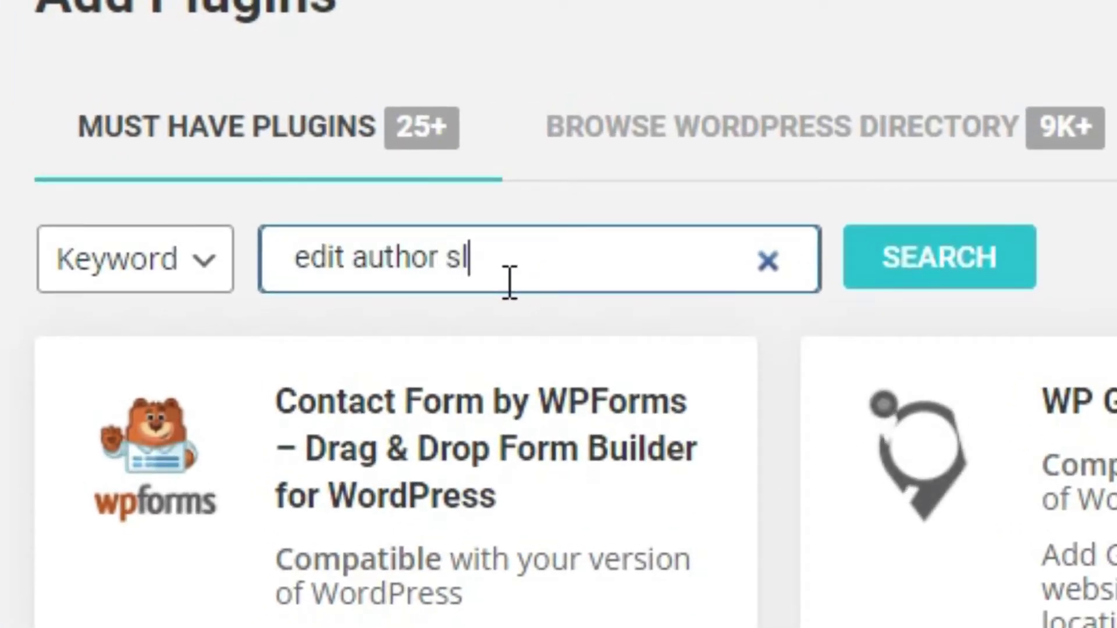
{"action": "type", "text": "ug"}
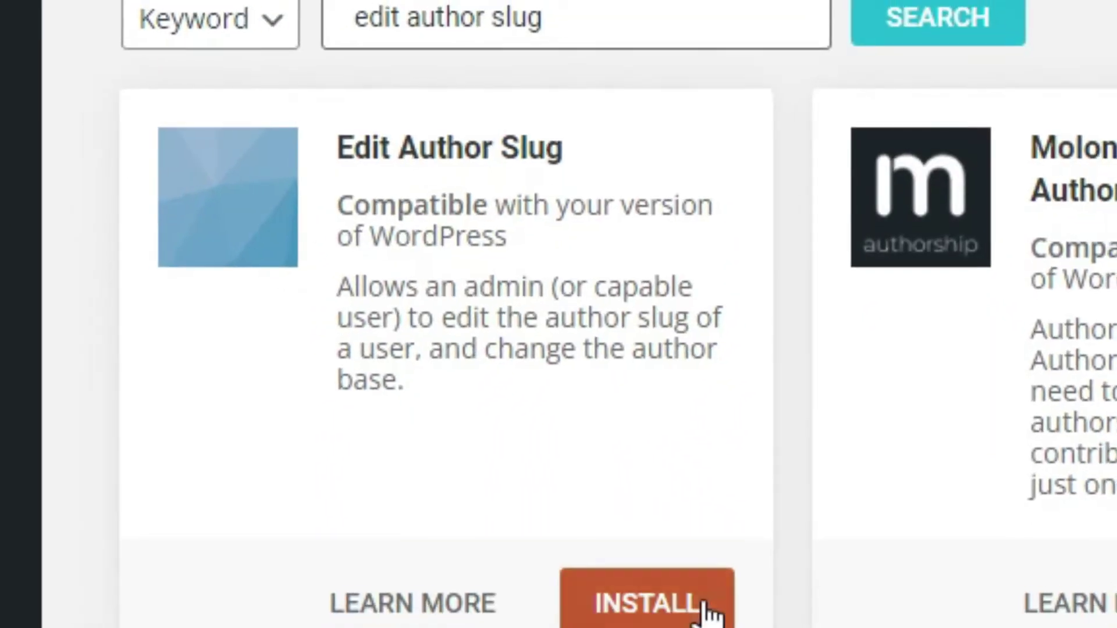
{"action": "left_click", "coordinate": [708, 614]}
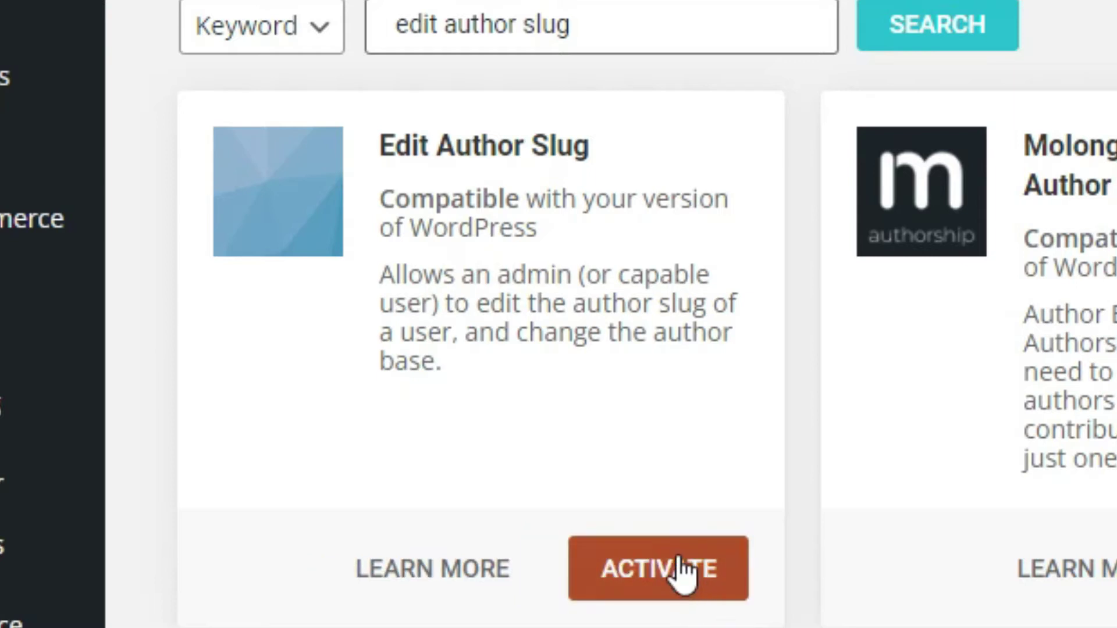
{"action": "left_click", "coordinate": [684, 574]}
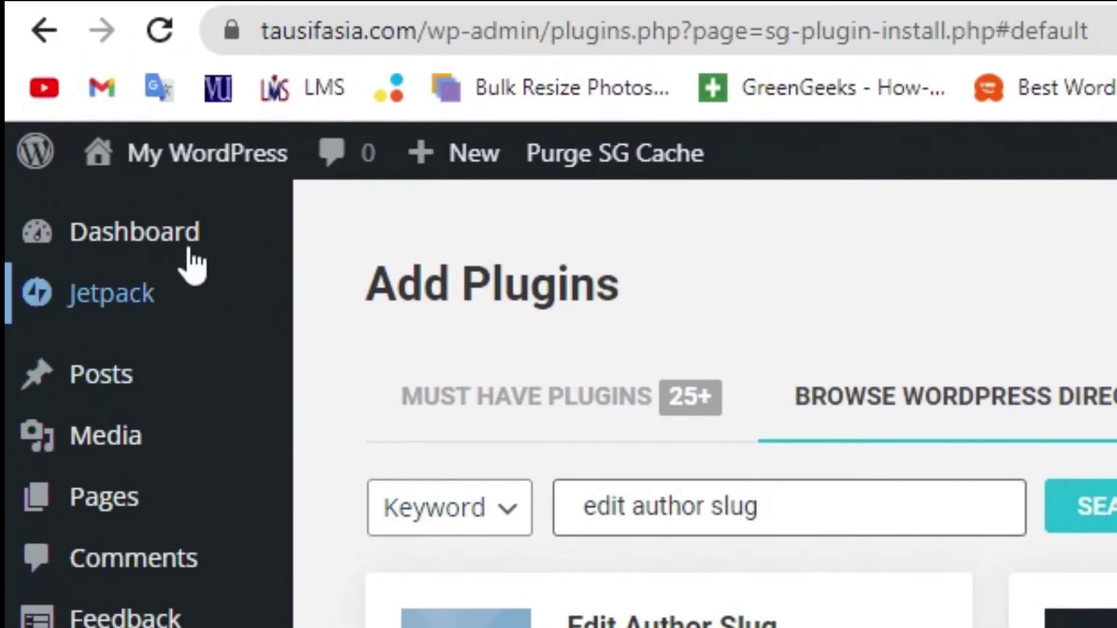
- Return to the Dashboard and open Users > All Users to see the Author Slug column
{"action": "left_click", "coordinate": [188, 248]}
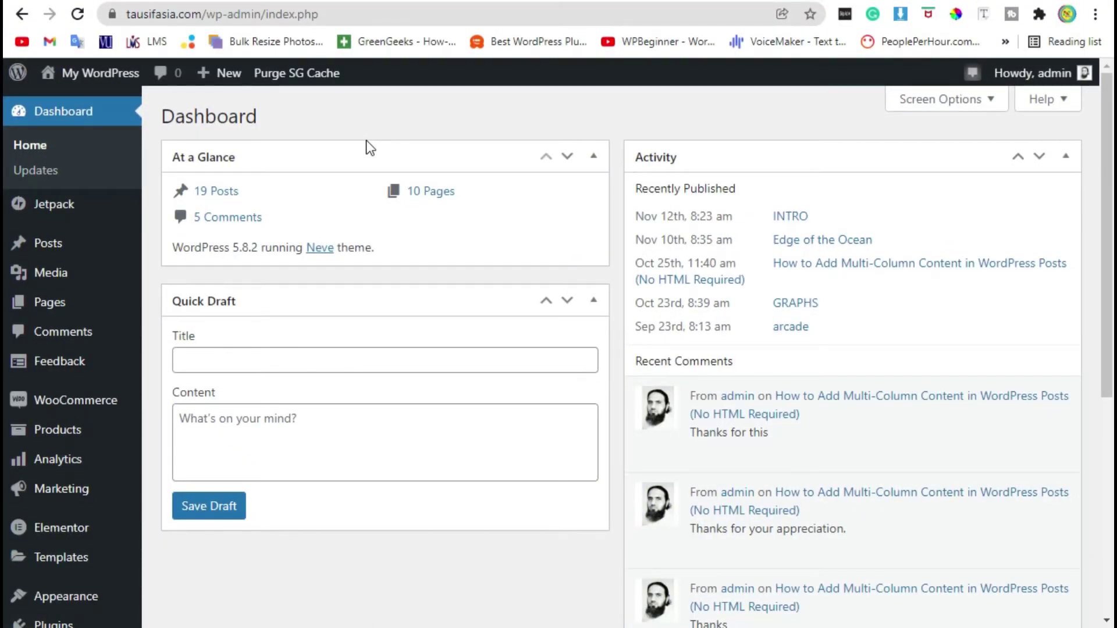
{"action": "scroll", "coordinate": [366, 143], "scroll_direction": "down", "scroll_amount": 5}
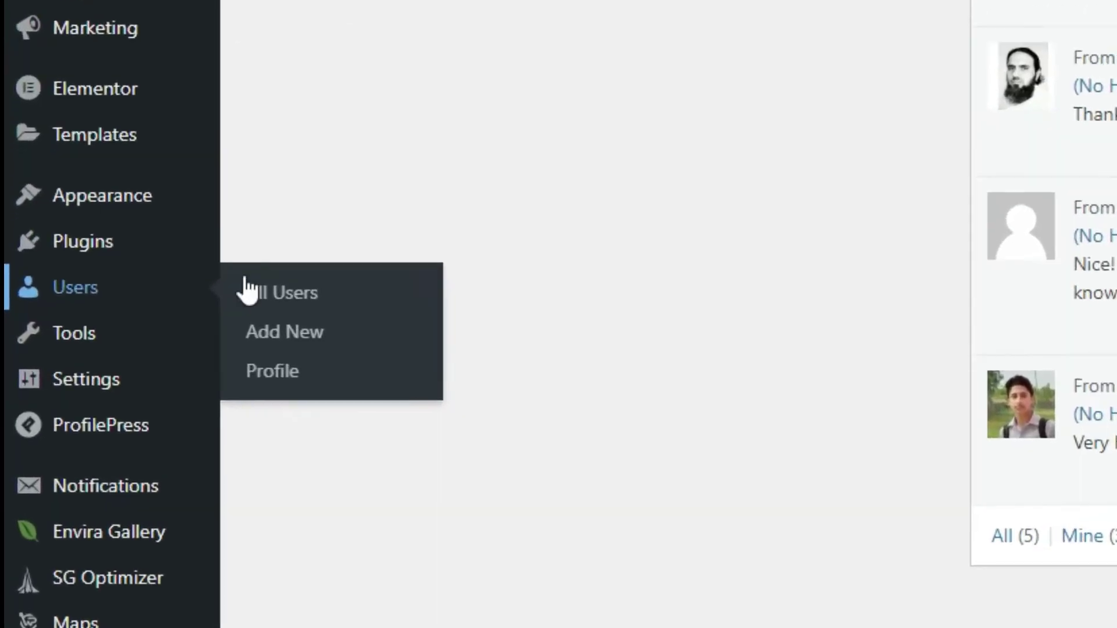
{"action": "left_click", "coordinate": [417, 256]}
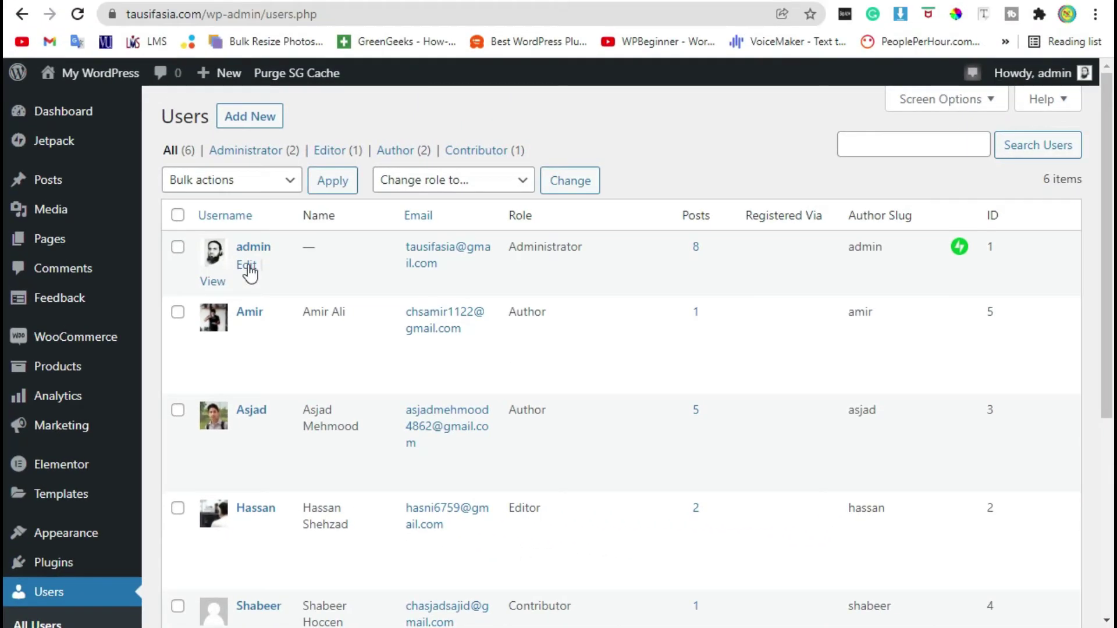
- Open the admin profile and try the author slug options: 1, the long hash, and custom
{"action": "left_click", "coordinate": [249, 269]}
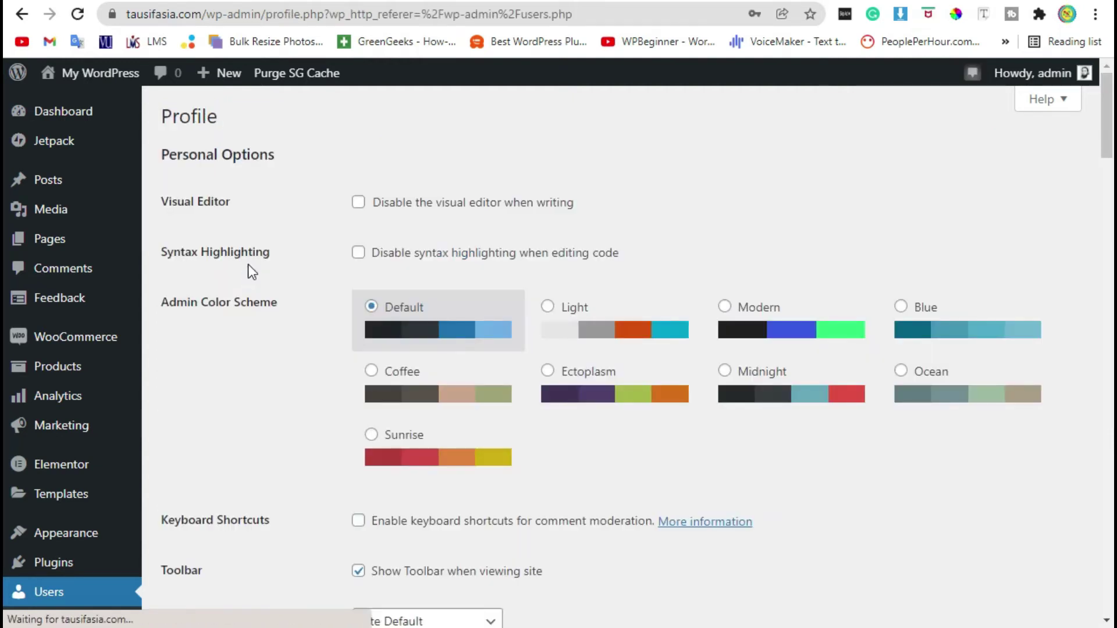
{"action": "scroll", "coordinate": [259, 282], "scroll_direction": "down", "scroll_amount": 4}
{"action": "scroll", "coordinate": [258, 283], "scroll_direction": "down", "scroll_amount": 6}
{"action": "scroll", "coordinate": [259, 283], "scroll_direction": "down", "scroll_amount": 4}
{"action": "scroll", "coordinate": [259, 283], "scroll_direction": "down", "scroll_amount": 4}
{"action": "scroll", "coordinate": [259, 282], "scroll_direction": "down", "scroll_amount": 3}
{"action": "scroll", "coordinate": [259, 282], "scroll_direction": "up", "scroll_amount": 3}
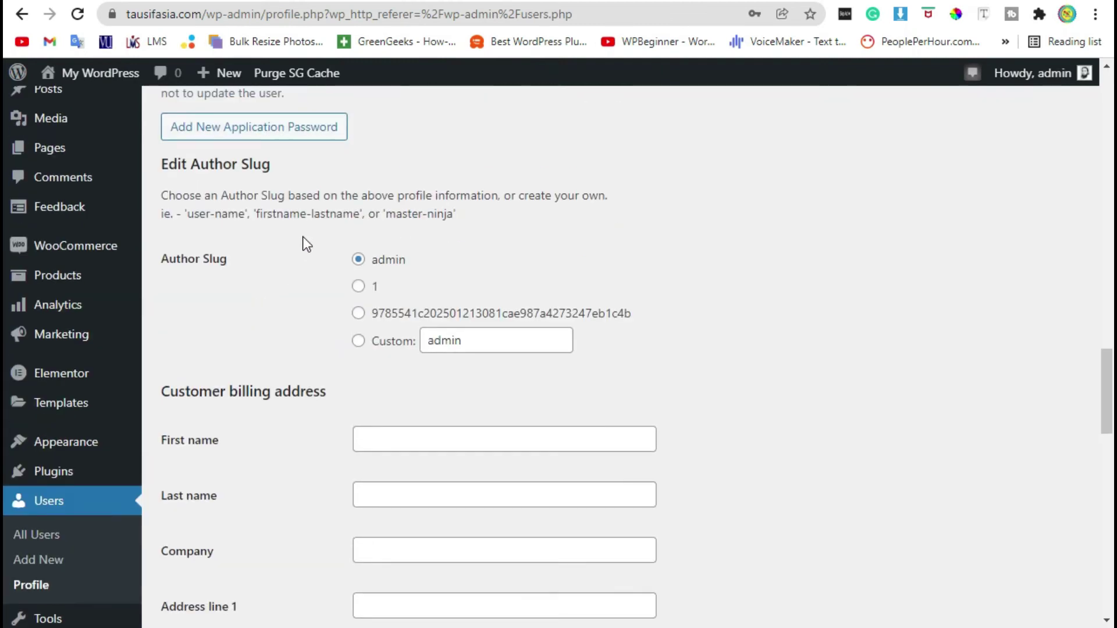
{"action": "left_click_drag", "start_coordinate": [166, 168], "coordinate": [314, 172]}
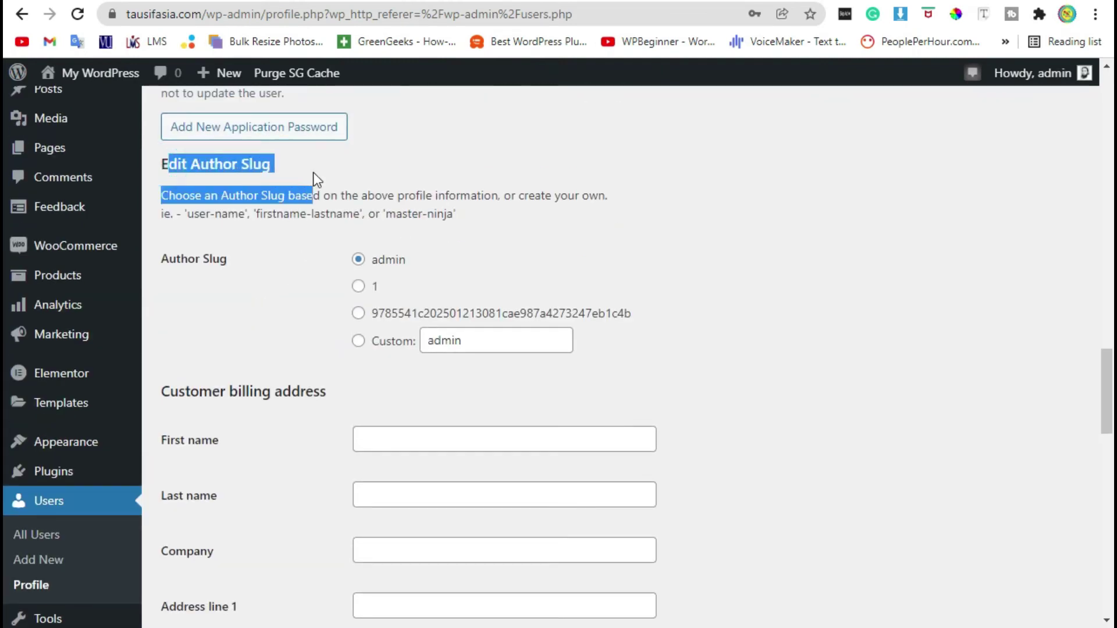
{"action": "left_click", "coordinate": [185, 161]}
{"action": "left_click", "coordinate": [357, 287]}
{"action": "left_click", "coordinate": [358, 313]}
{"action": "left_click", "coordinate": [463, 340]}
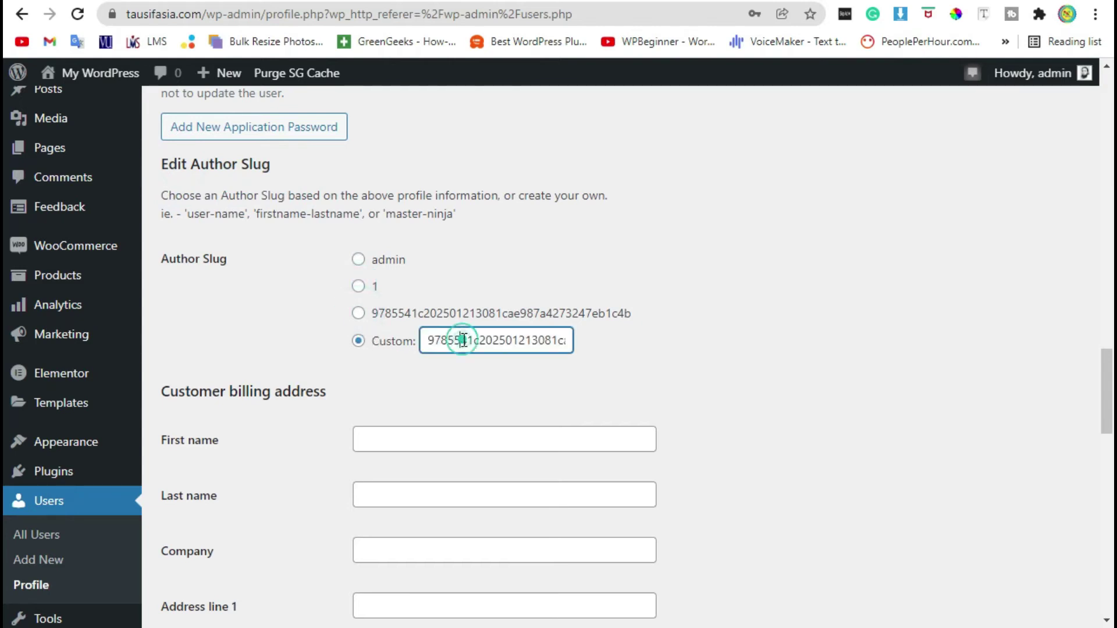
- Choose a custom author slug, replace its value with 'tausif', and update the profile
{"action": "left_click", "coordinate": [358, 259]}
{"action": "left_click", "coordinate": [357, 286]}
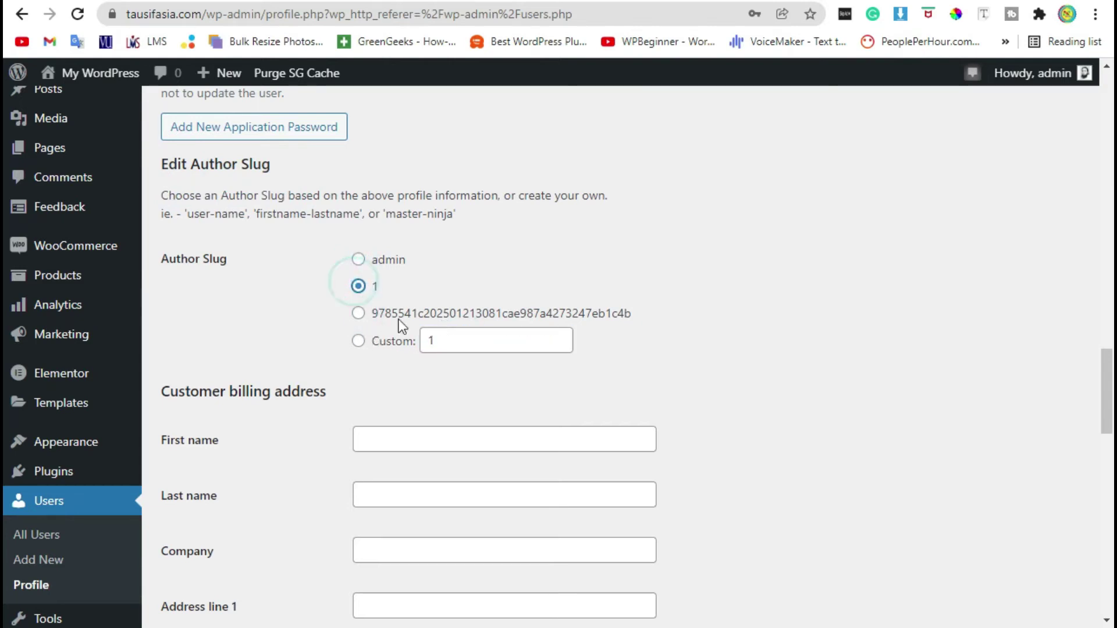
{"action": "left_click", "coordinate": [358, 259]}
{"action": "left_click", "coordinate": [358, 287]}
{"action": "left_click", "coordinate": [369, 340]}
{"action": "left_click_drag", "start_coordinate": [499, 345], "coordinate": [423, 344]}
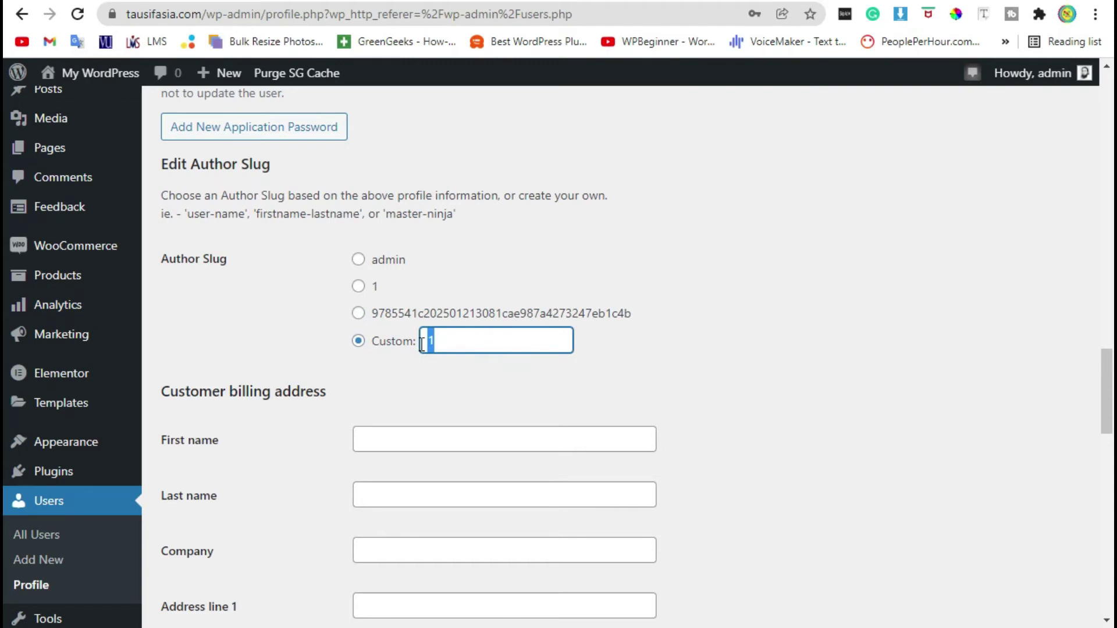
{"action": "type", "text": "Tausif"}
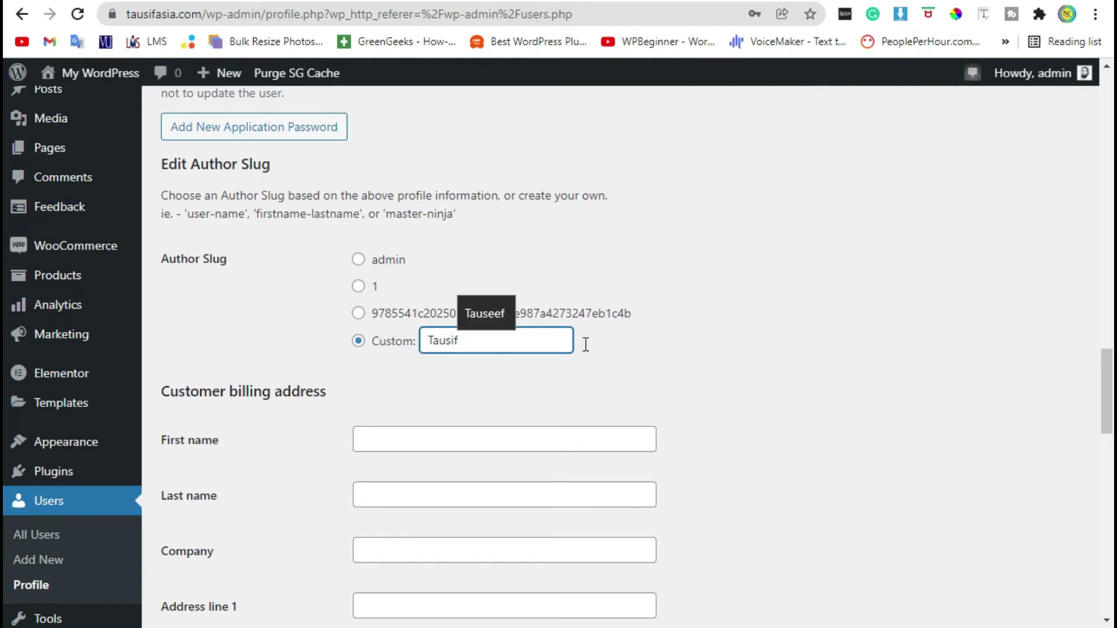
{"action": "scroll", "coordinate": [664, 344], "scroll_direction": "down", "scroll_amount": 5}
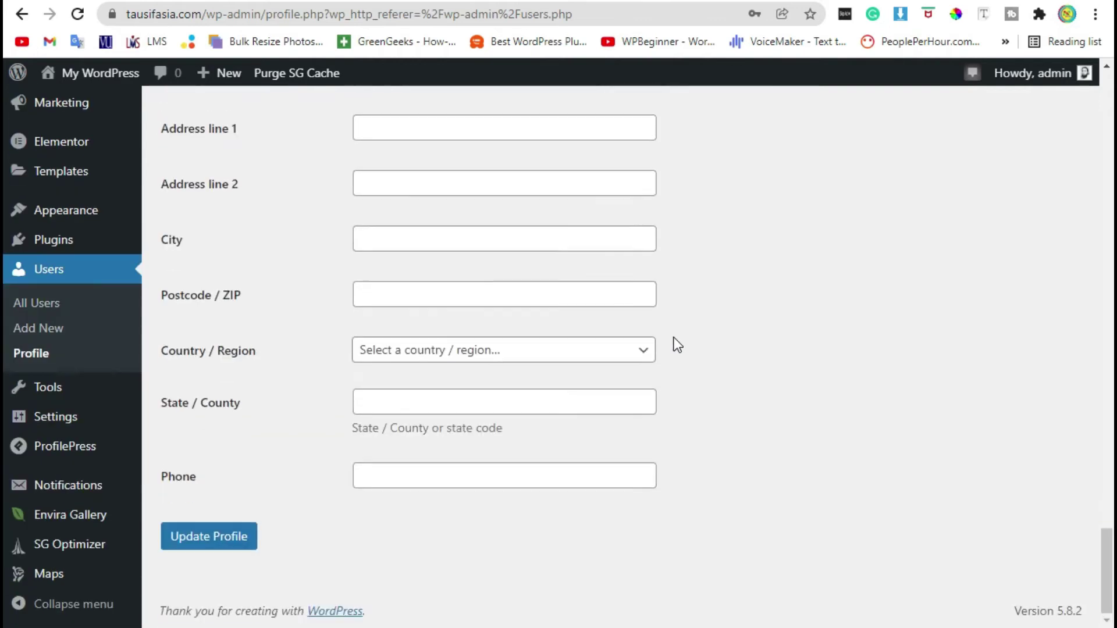
{"action": "left_click", "coordinate": [216, 540]}
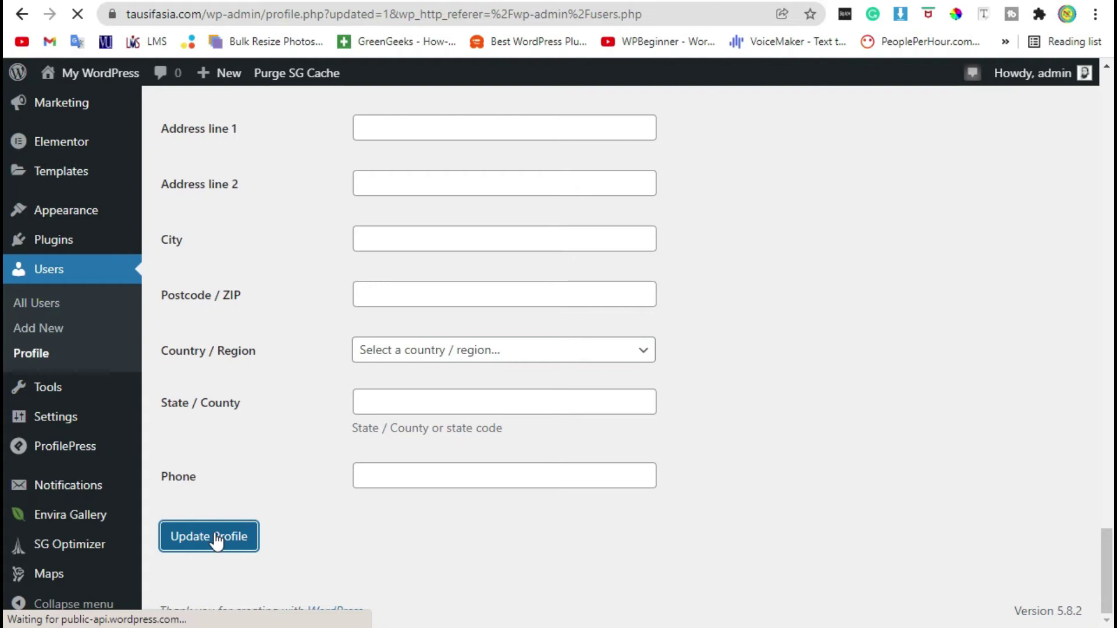
{"action": "scroll", "coordinate": [216, 540], "scroll_direction": "down", "scroll_amount": 6}
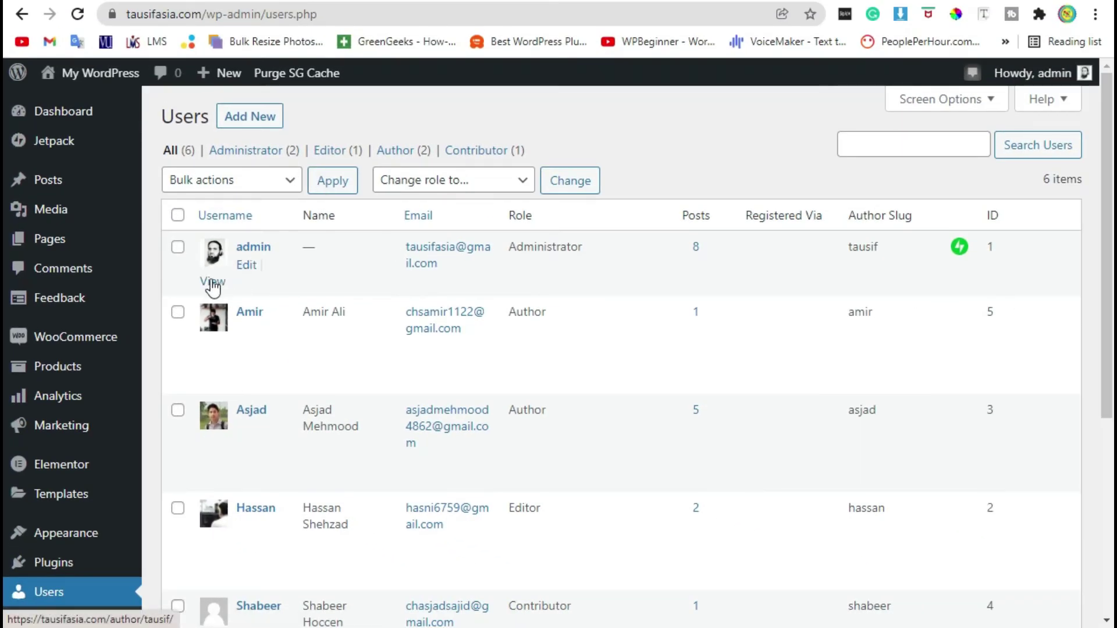
{"action": "left_click", "coordinate": [213, 281]}
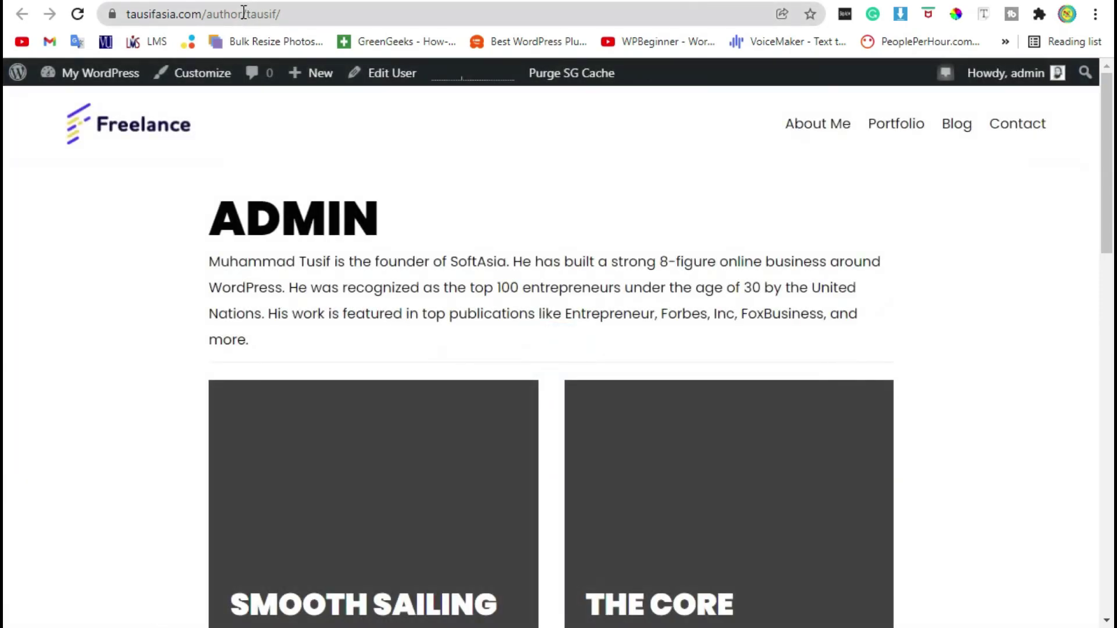
{"action": "left_click_drag", "start_coordinate": [242, 12], "coordinate": [282, 14]}
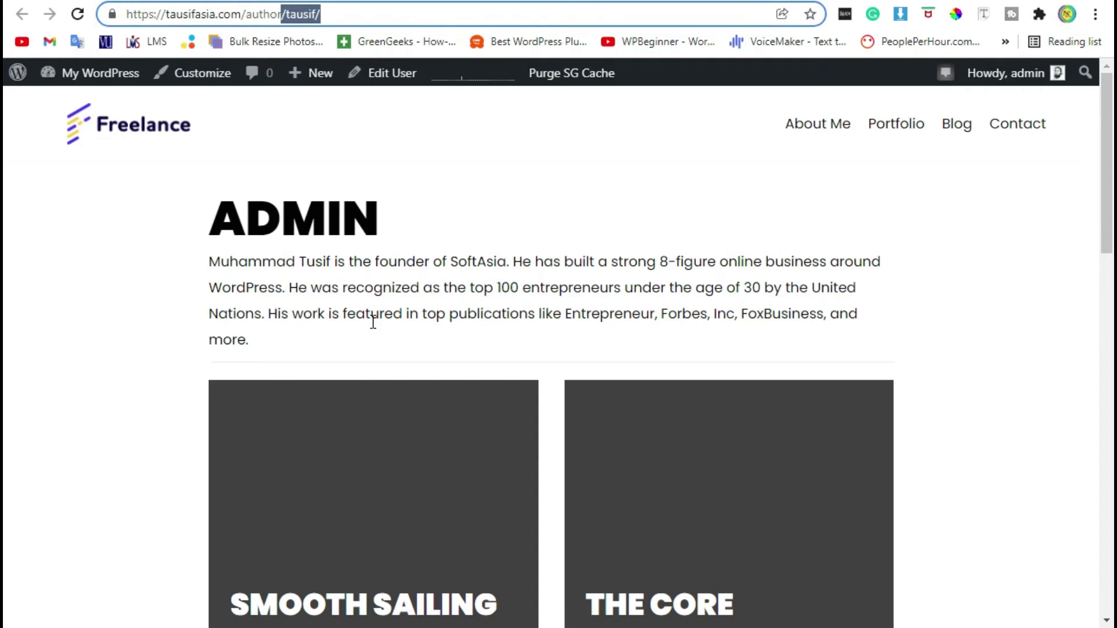
{"action": "key", "text": "alt+Left"}
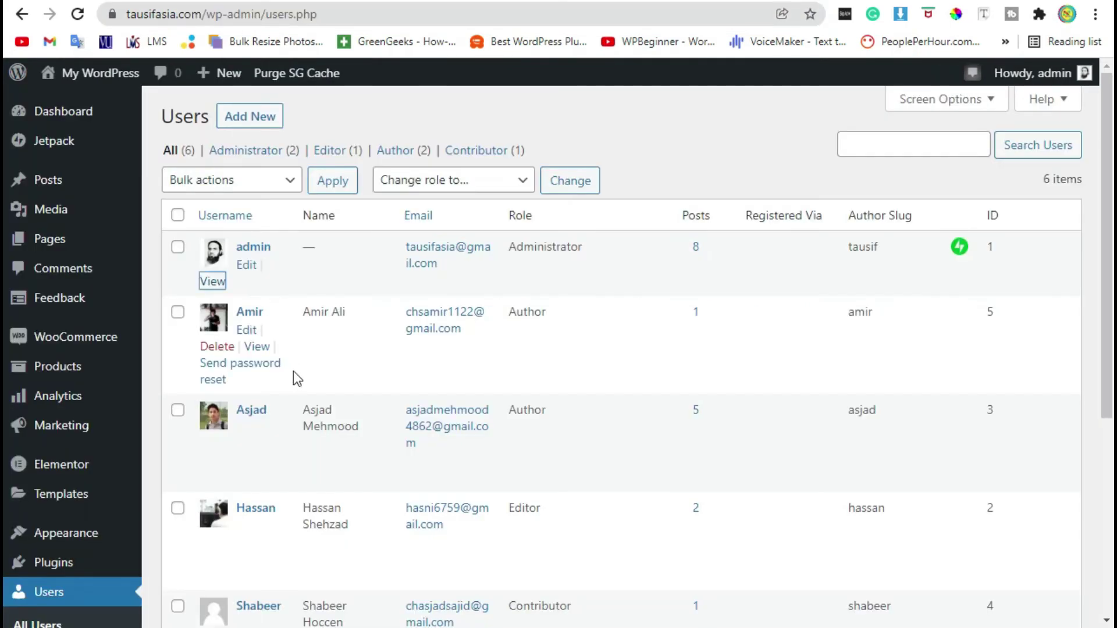
{"action": "double_click", "coordinate": [343, 219]}
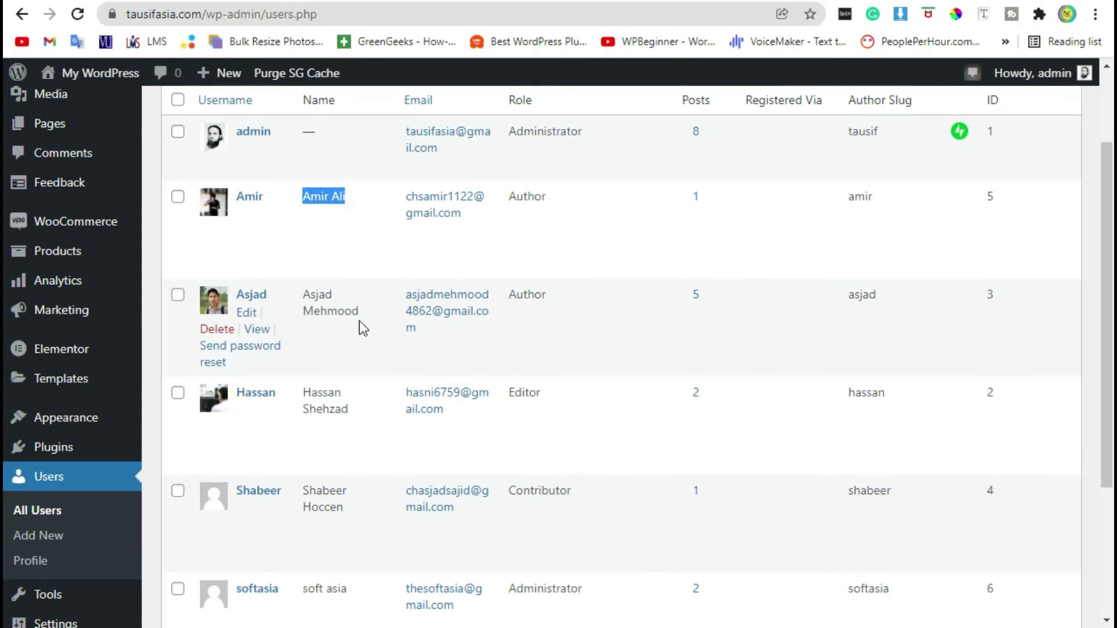
{"action": "left_click_drag", "start_coordinate": [359, 314], "coordinate": [304, 298]}
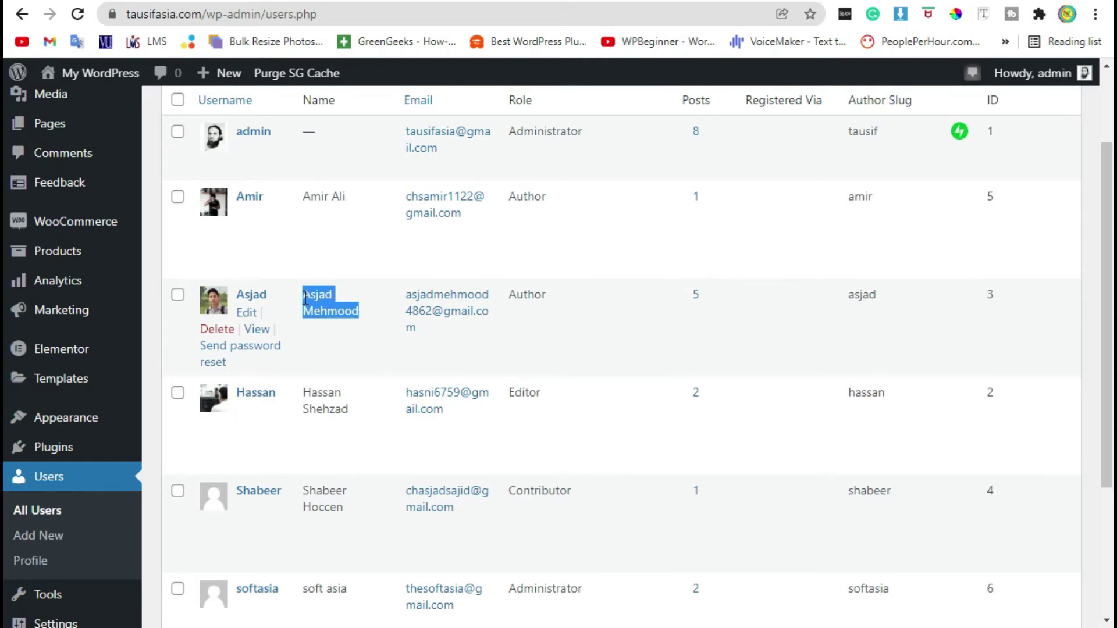
{"action": "scroll", "coordinate": [303, 299], "scroll_direction": "down", "scroll_amount": 3}
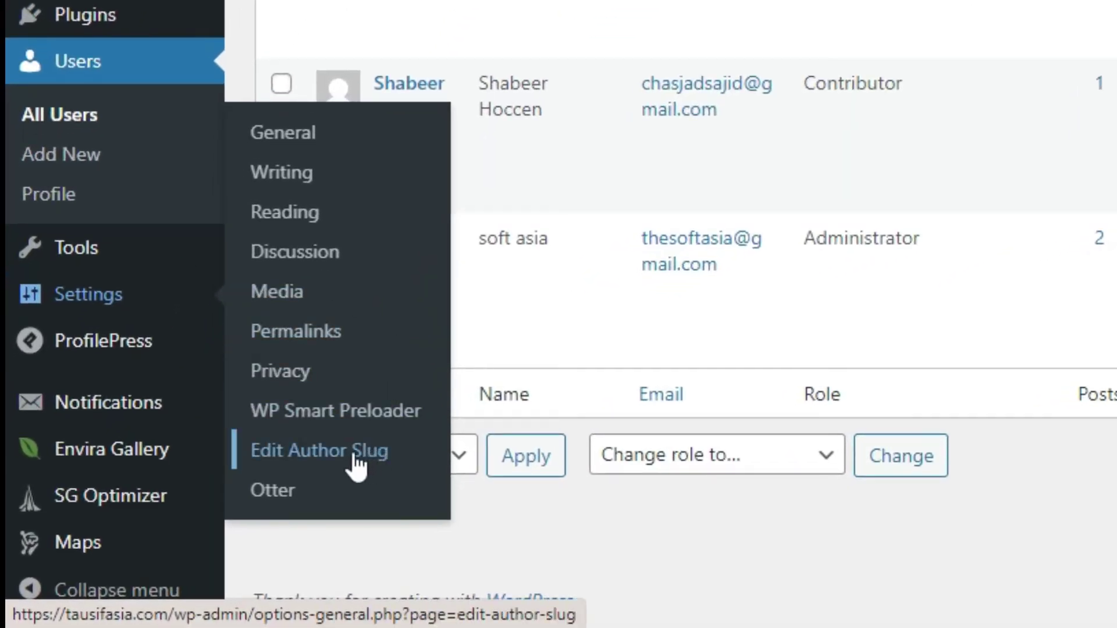
- In Edit Author Slug settings, replace the Administrator role slug with 'author' and save
{"action": "left_click", "coordinate": [300, 469]}
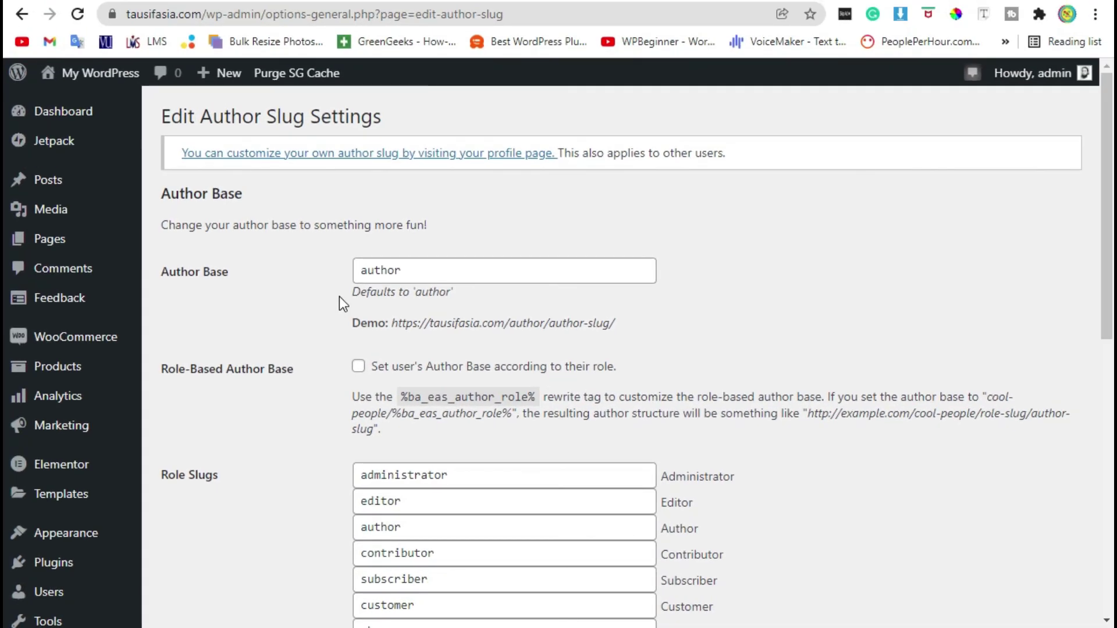
{"action": "scroll", "coordinate": [380, 233], "scroll_direction": "down", "scroll_amount": 2}
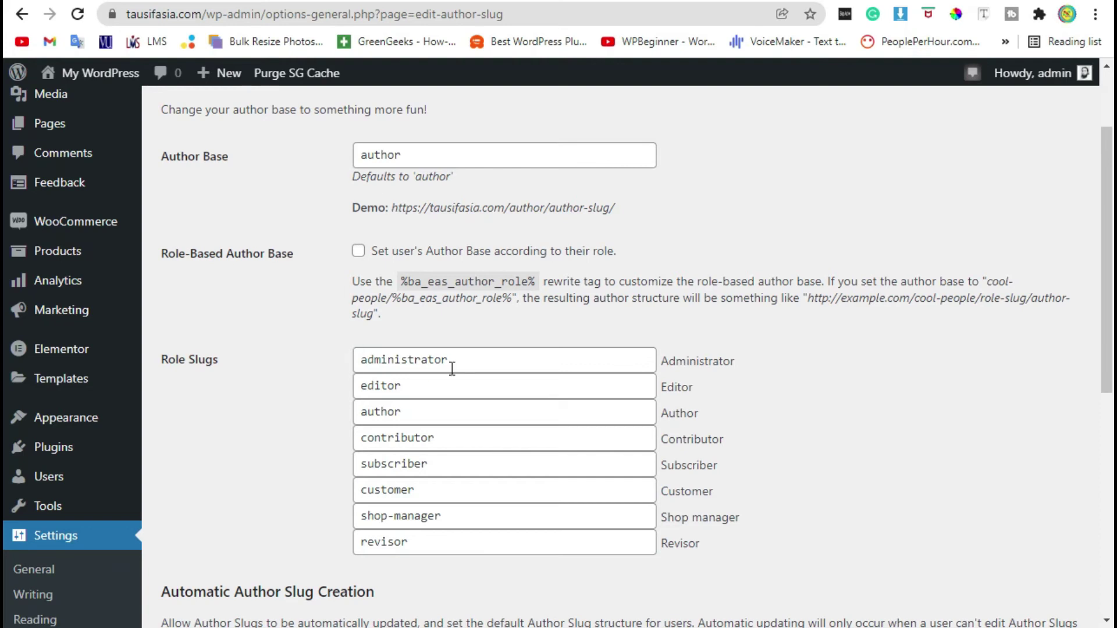
{"action": "left_click_drag", "start_coordinate": [497, 359], "coordinate": [338, 367]}
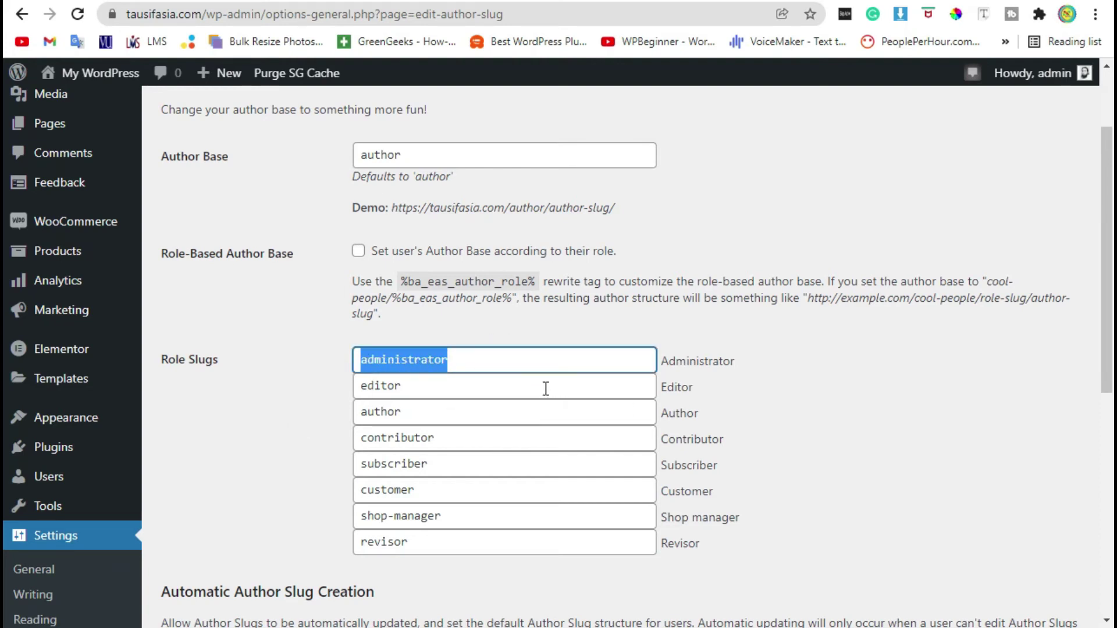
{"action": "type", "text": "a"}
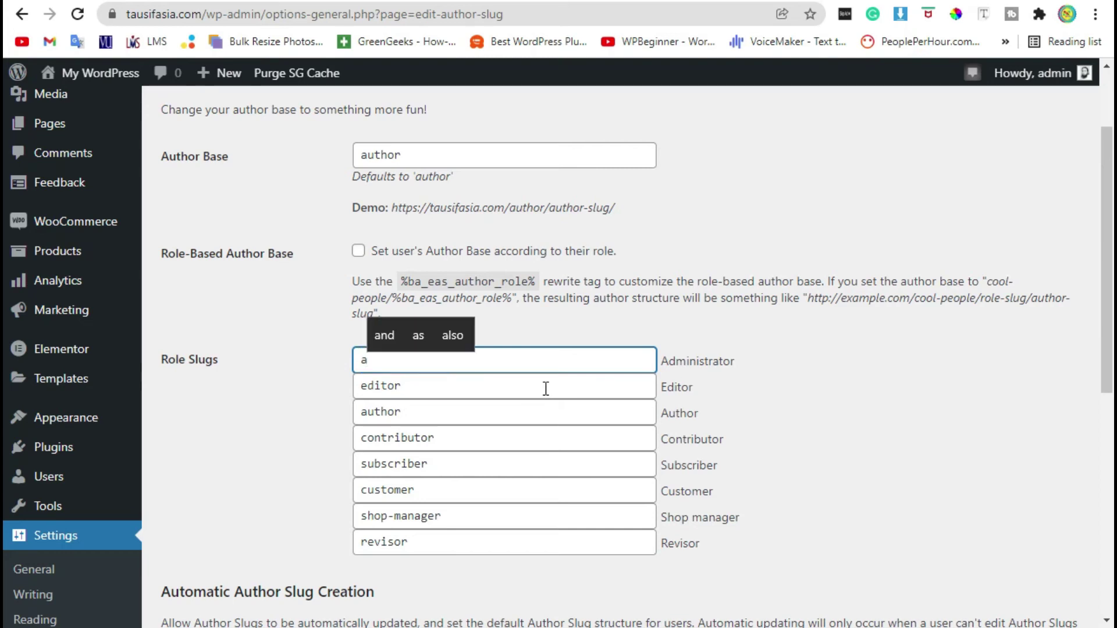
{"action": "type", "text": "dmin"}
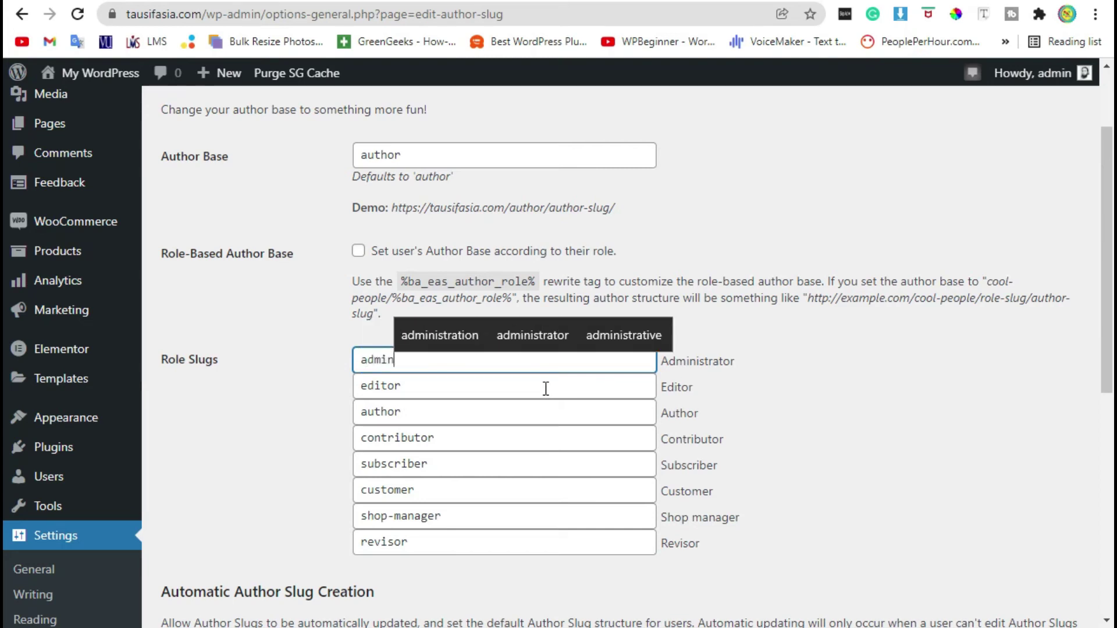
{"action": "key", "text": "BackSpace"}
{"action": "key", "text": "BackSpace"}
{"action": "key", "text": "BackSpace"}
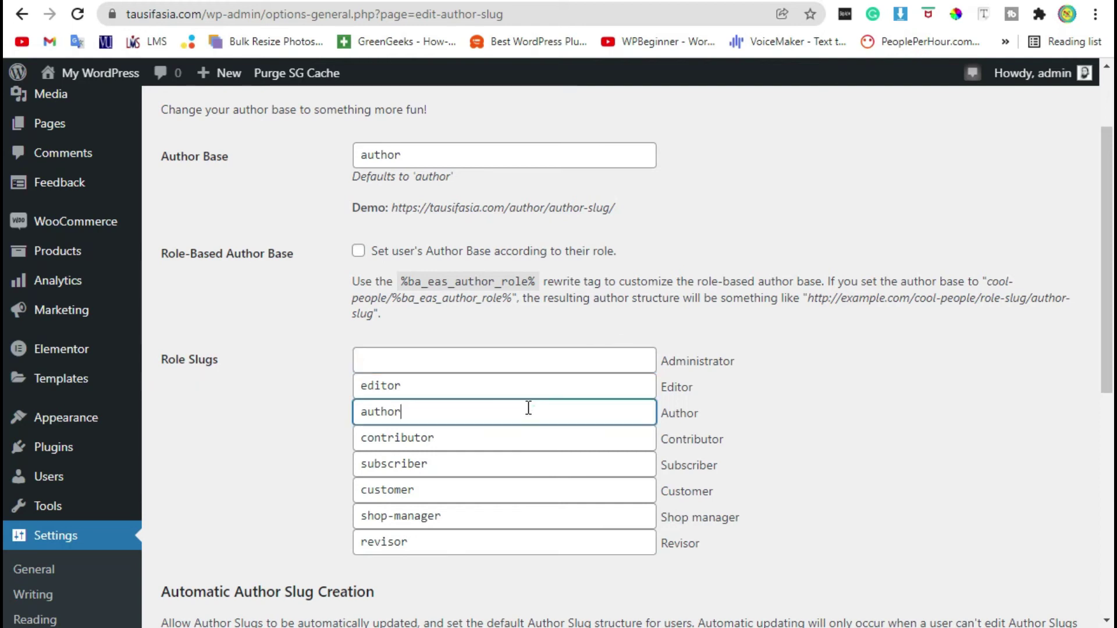
{"action": "left_click_drag", "start_coordinate": [498, 408], "coordinate": [386, 412]}
{"action": "double_click", "coordinate": [416, 411]}
{"action": "key", "text": "ctrl+c"}
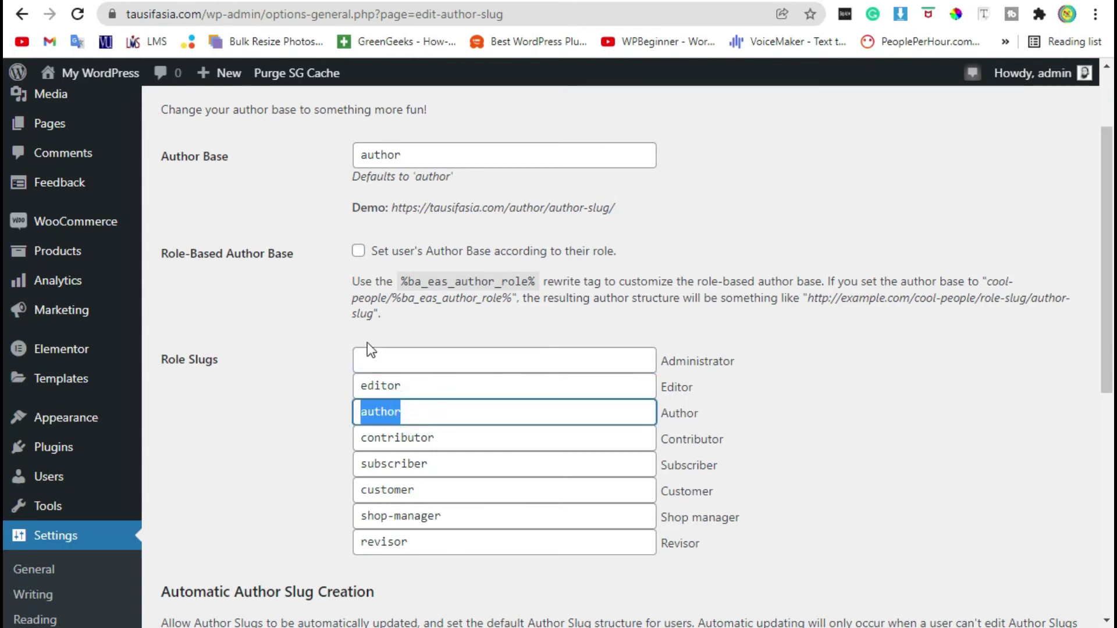
{"action": "left_click", "coordinate": [372, 355]}
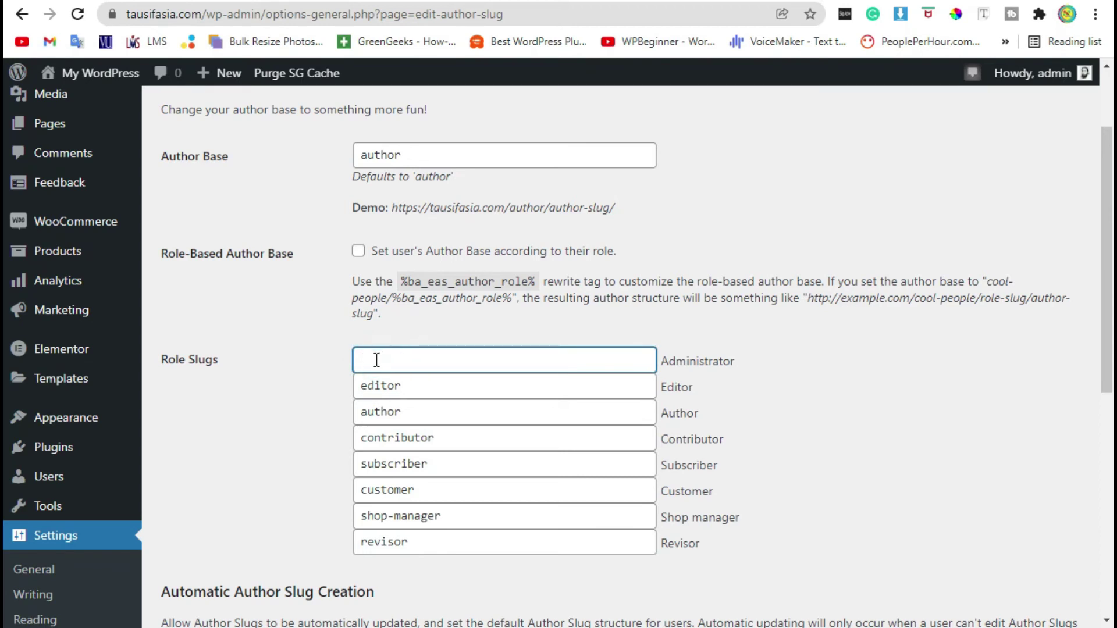
{"action": "key", "text": "ctrl+v"}
{"action": "left_click", "coordinate": [331, 395]}
{"action": "scroll", "coordinate": [331, 395], "scroll_direction": "down", "scroll_amount": 3}
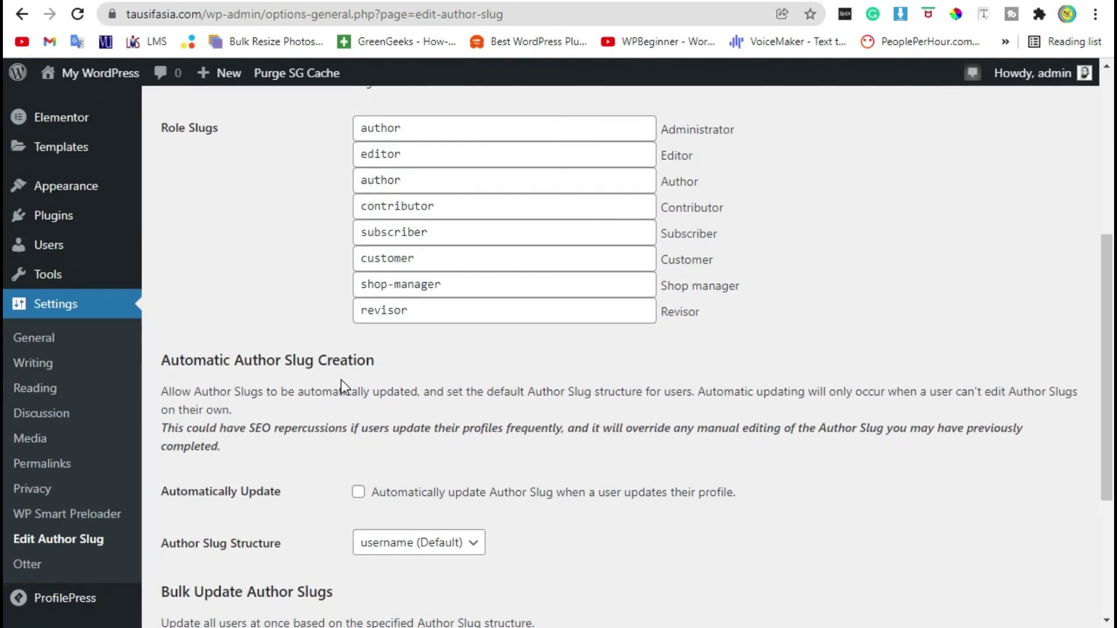
{"action": "scroll", "coordinate": [342, 380], "scroll_direction": "down", "scroll_amount": 3}
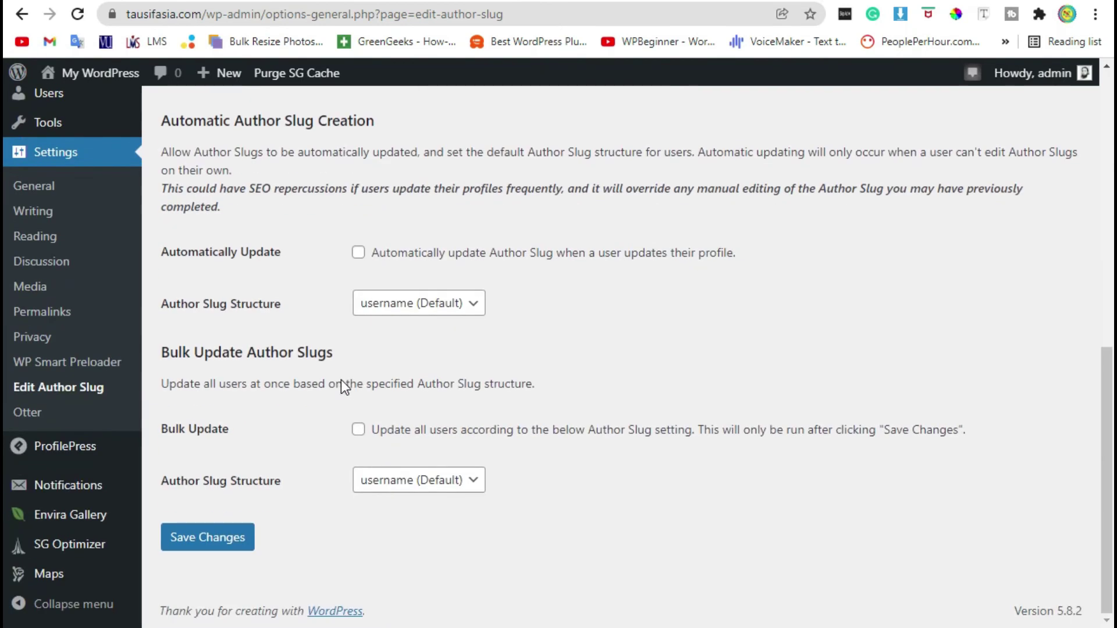
{"action": "left_click", "coordinate": [231, 543]}
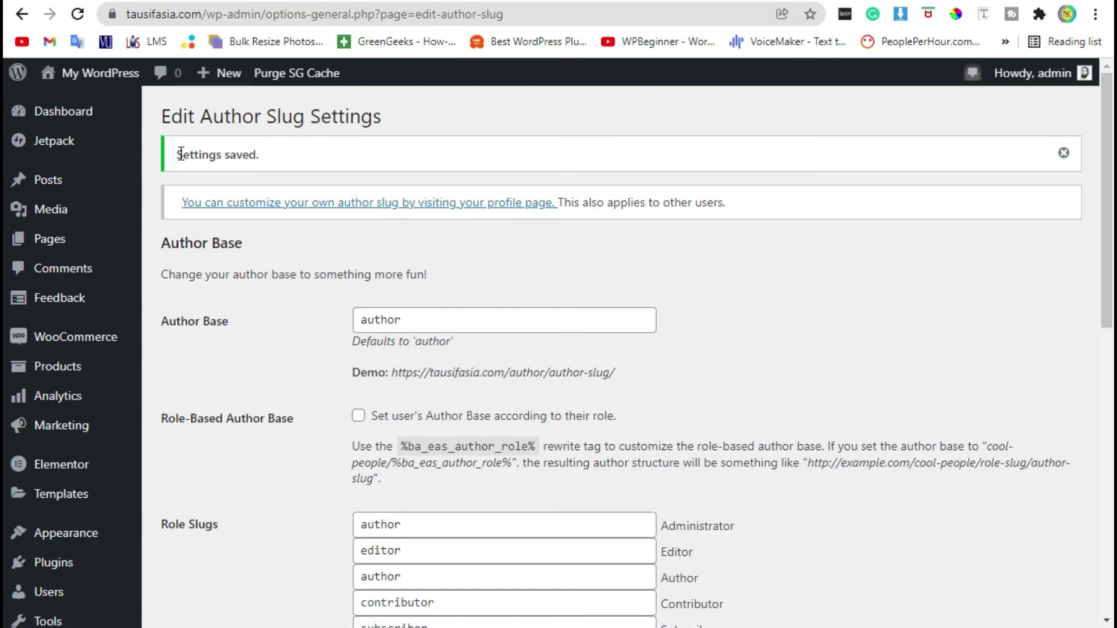
{"action": "left_click_drag", "start_coordinate": [179, 154], "coordinate": [279, 156]}
{"action": "scroll", "coordinate": [326, 354], "scroll_direction": "down", "scroll_amount": 3}
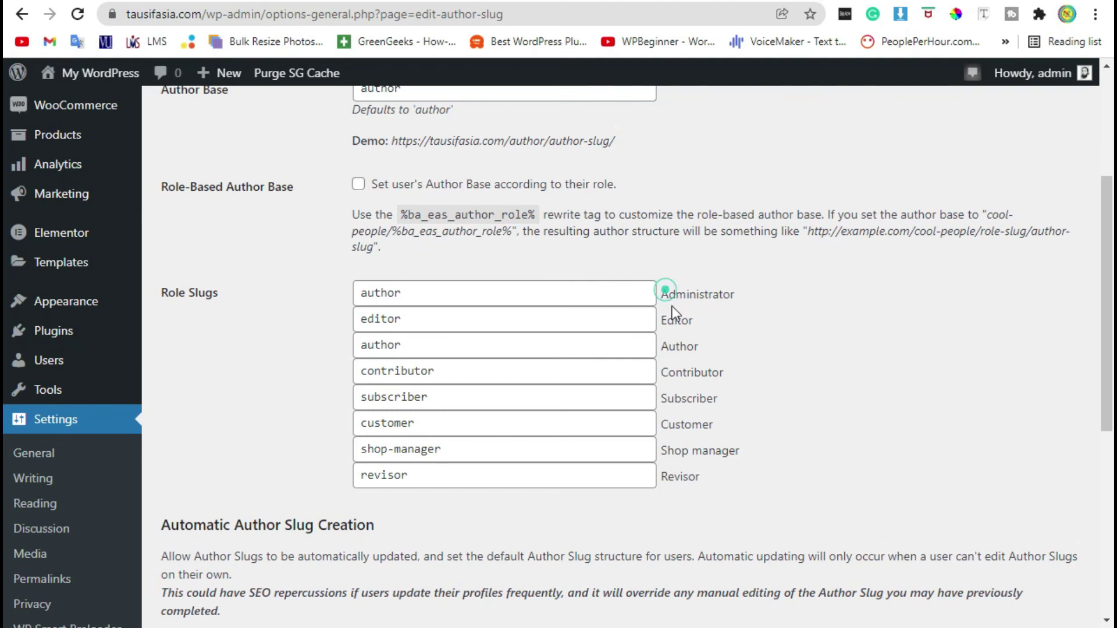
{"action": "left_click_drag", "start_coordinate": [669, 294], "coordinate": [678, 322]}
{"action": "left_click", "coordinate": [727, 493]}
{"action": "left_click", "coordinate": [163, 525]}
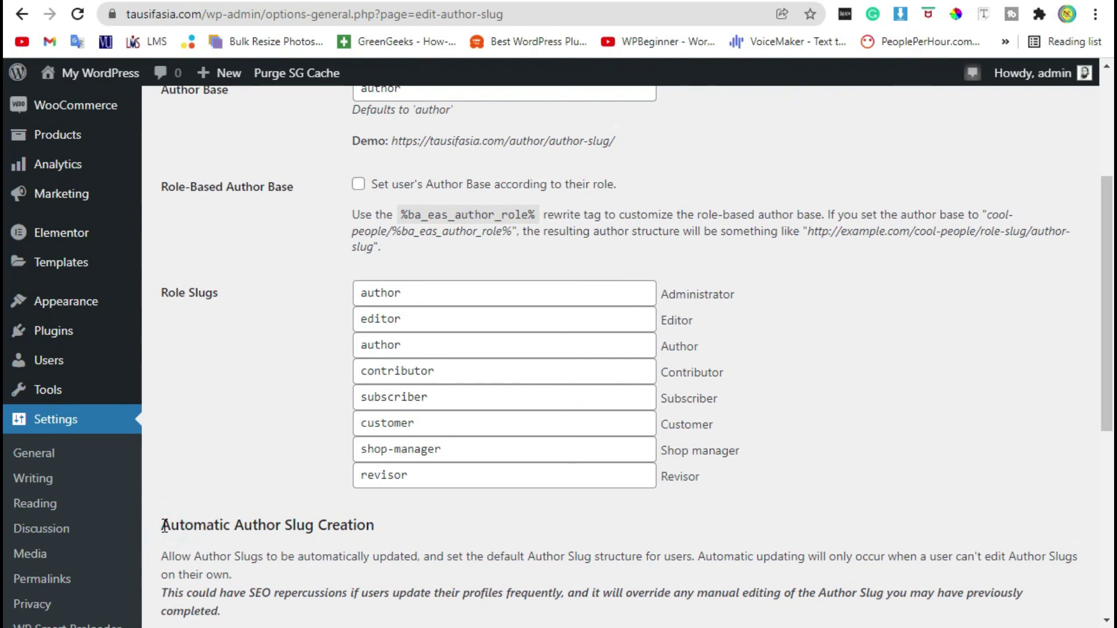